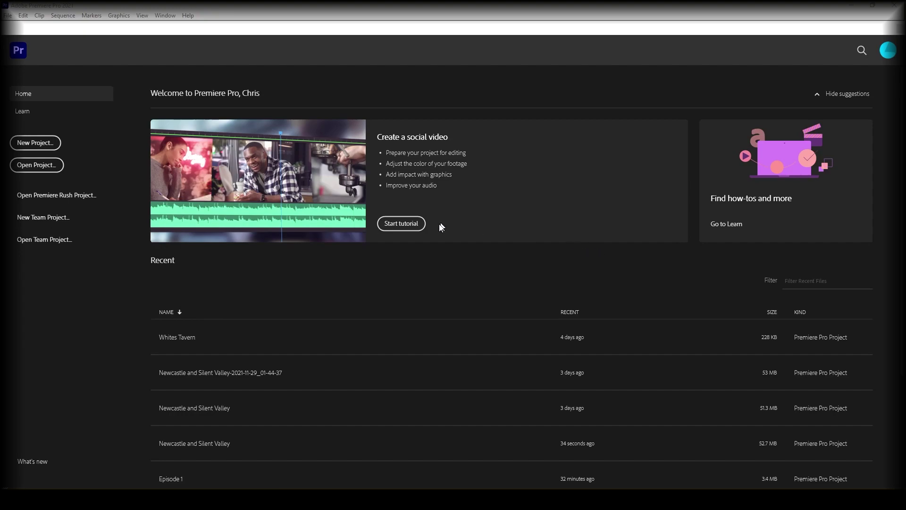
# Open the Newcastle and Silent Valley project, enlarge the panels, and drop 00186.MTS onto V3/A3 near 3:05.
pyautogui.click(381, 450)
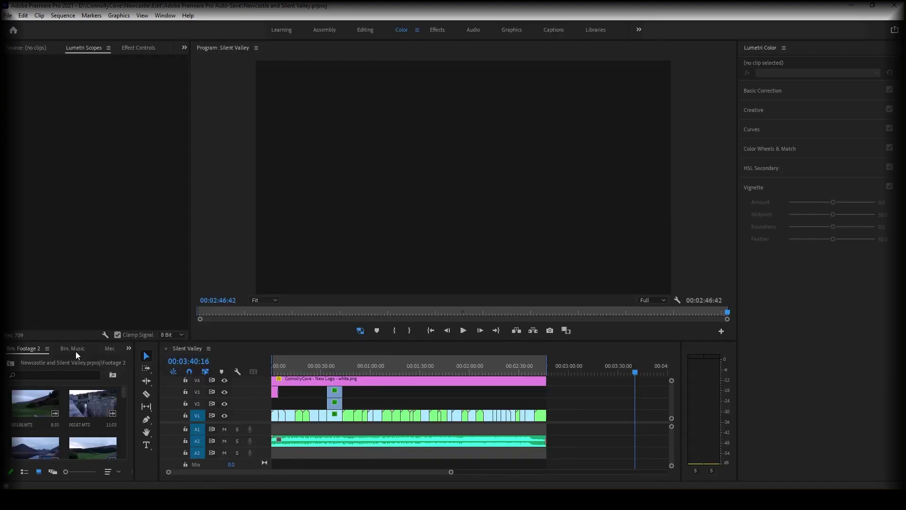
pyautogui.moveTo(78, 341); pyautogui.dragTo(121, 319)
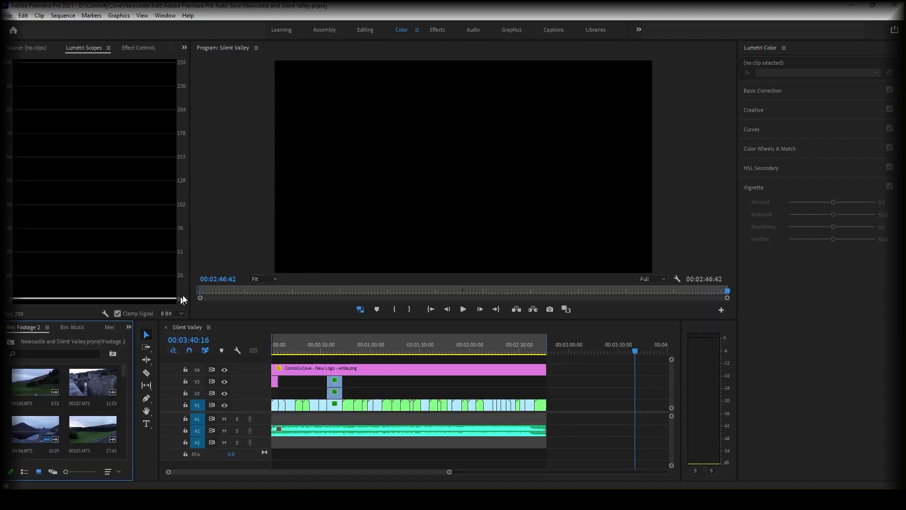
pyautogui.click(139, 48)
pyautogui.moveTo(190, 167); pyautogui.dragTo(133, 163)
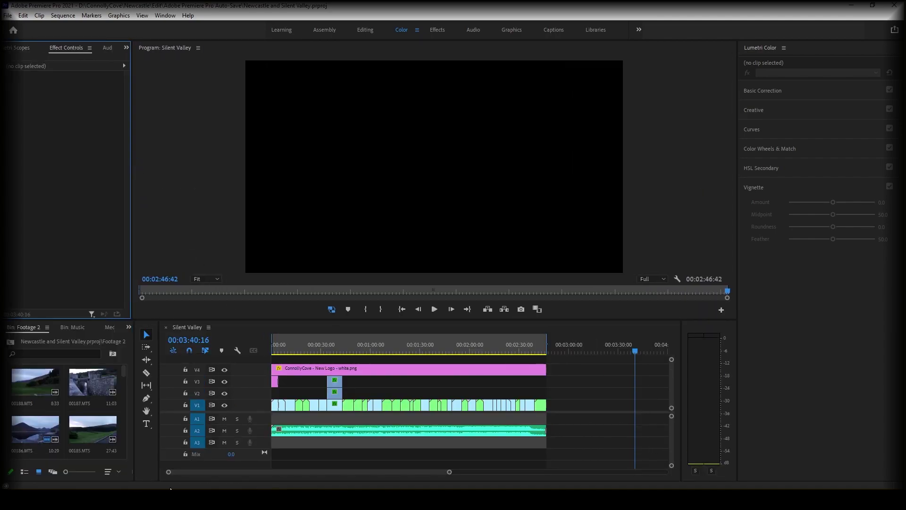
pyautogui.moveTo(38, 433); pyautogui.dragTo(591, 381)
pyautogui.click(588, 355)
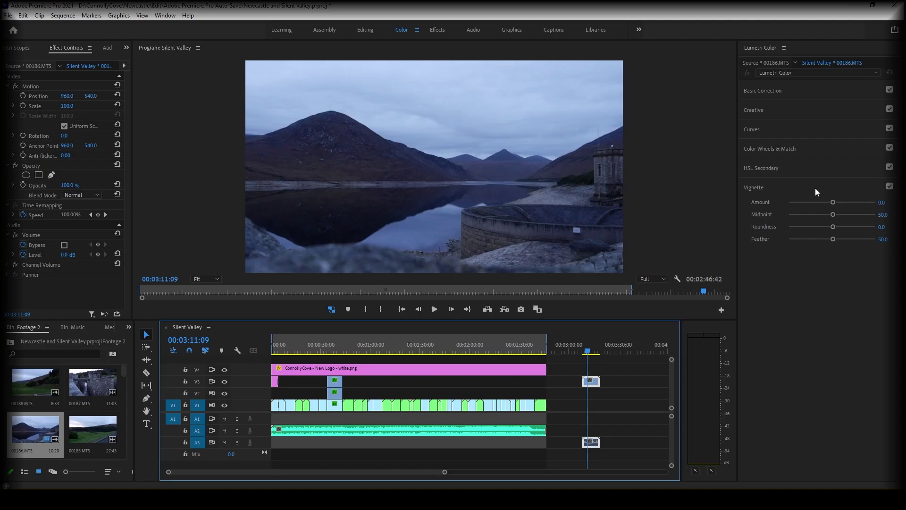
# Set the Lumetri vignette to amount -1.8, midpoint 26.1, roundness 8.7 and feather 54.3.
pyautogui.moveTo(832, 203); pyautogui.dragTo(809, 221)
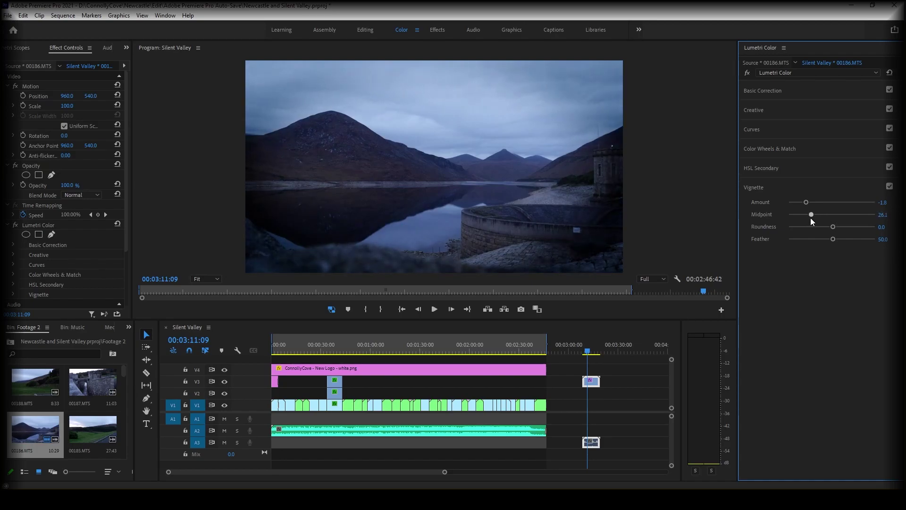
pyautogui.moveTo(834, 232)
pyautogui.mouseDown()
pyautogui.moveTo(821, 230)
pyautogui.moveTo(836, 230)
pyautogui.moveTo(819, 239)
pyautogui.moveTo(835, 239)
pyautogui.mouseUp()
pyautogui.click(632, 442)
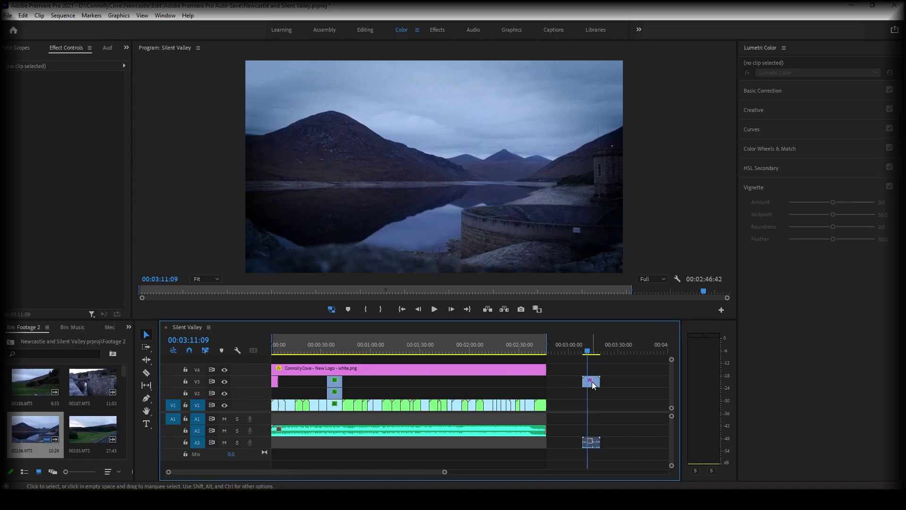
# Move 00186.MTS down to V2 and add a new 1920×1080, 50 fps Adjustment Layer to the project.
pyautogui.moveTo(594, 385); pyautogui.dragTo(599, 393)
pyautogui.hotkey('shift', '1')
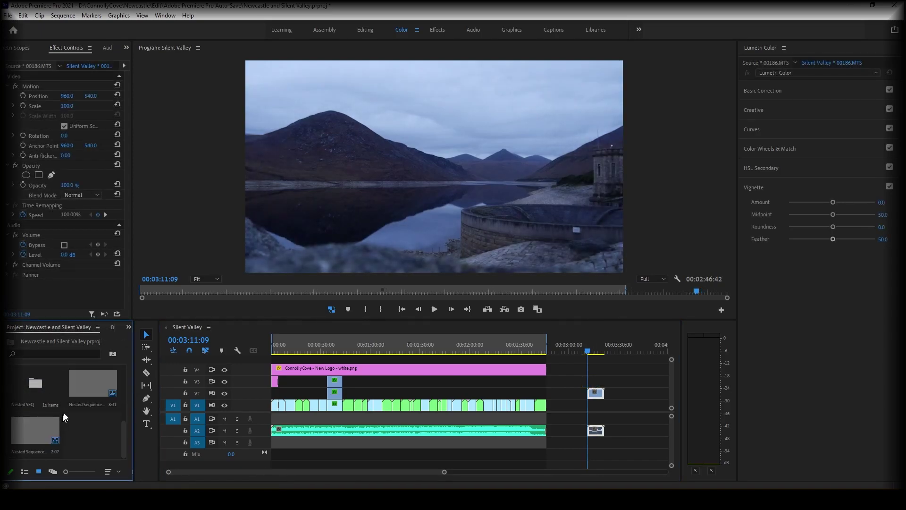
pyautogui.rightClick(84, 433)
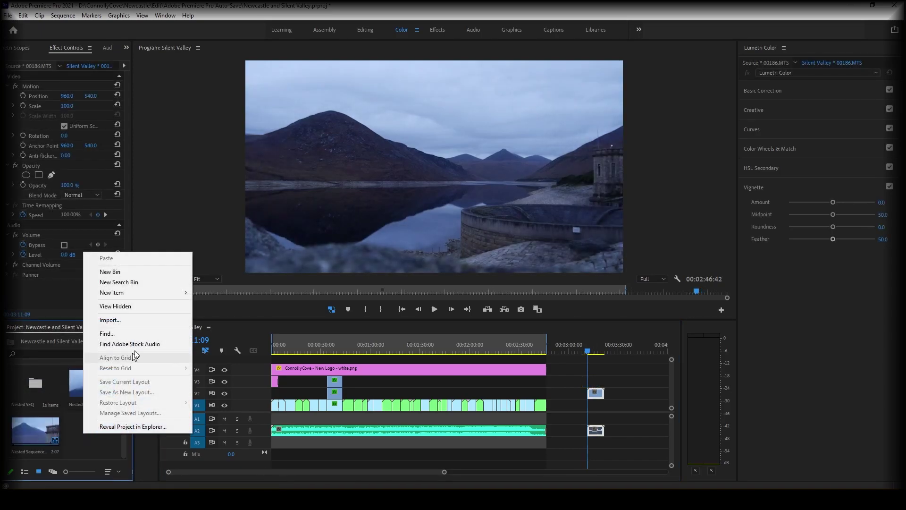
pyautogui.moveTo(161, 294)
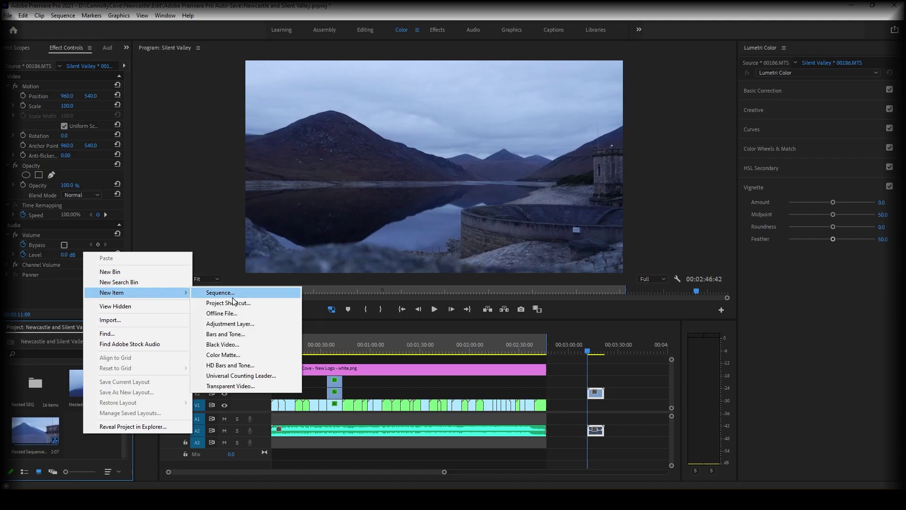
pyautogui.click(253, 324)
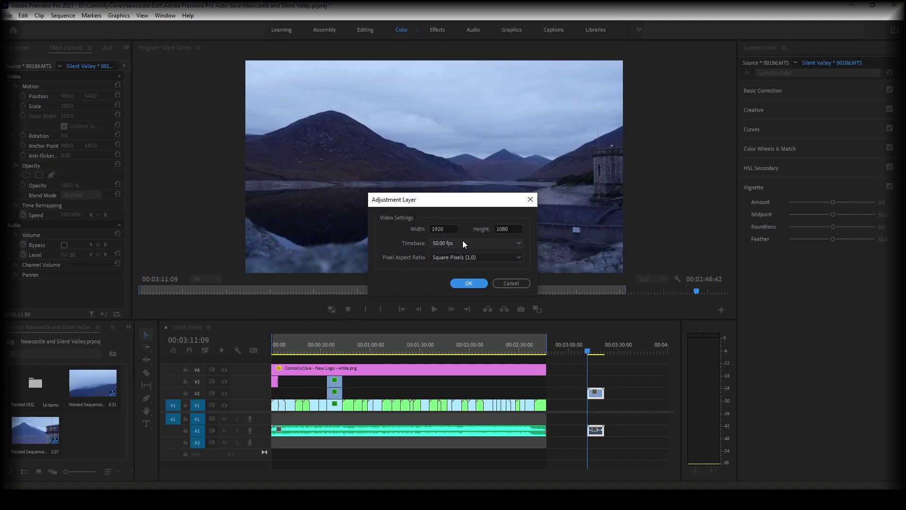
pyautogui.click(473, 285)
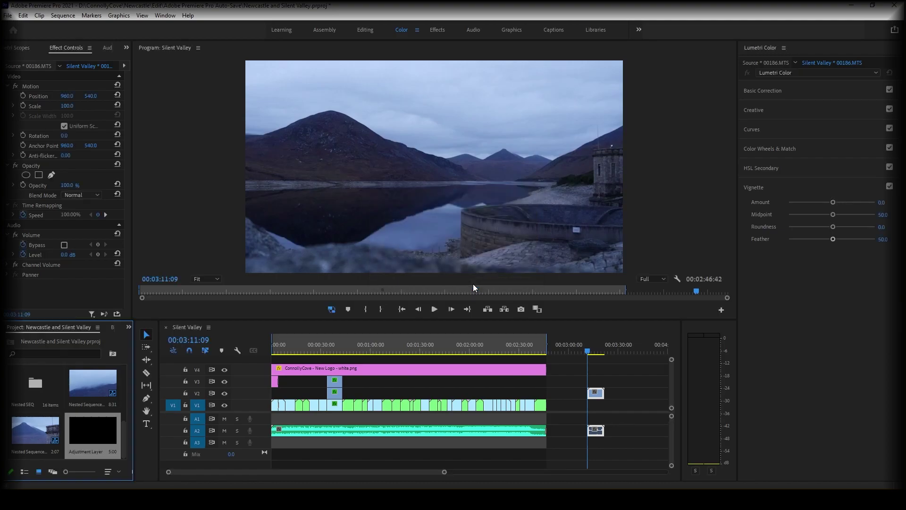
# Lay the Adjustment Layer on V3 over the lake clip's full length and switch to the Effects workspace.
pyautogui.moveTo(118, 455); pyautogui.dragTo(600, 382)
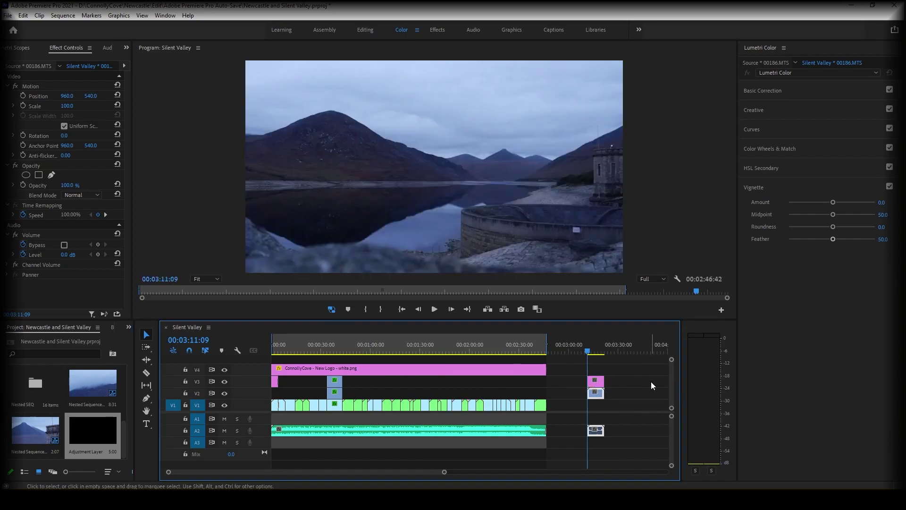
pyautogui.click(597, 380)
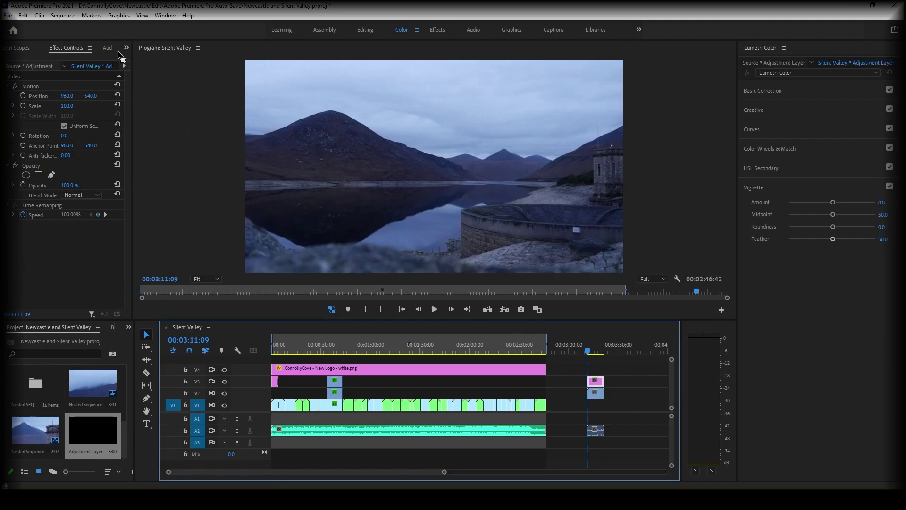
pyautogui.click(123, 48)
pyautogui.click(125, 48)
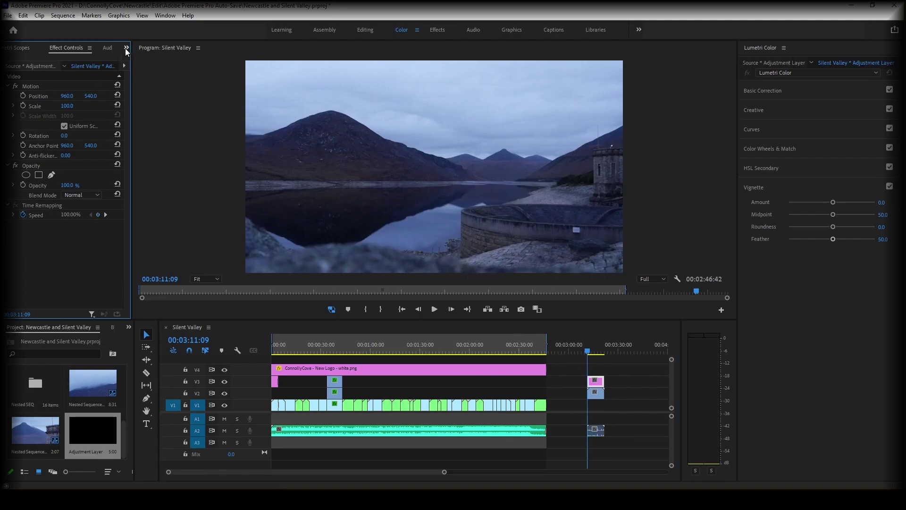
pyautogui.click(434, 30)
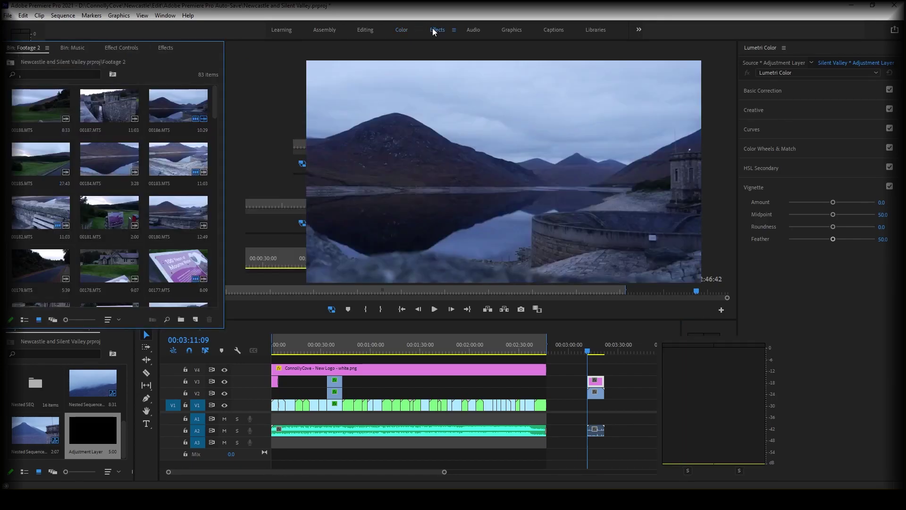
# Search effects for 'circle' and apply Obsolete > Circle to the V3 adjustment layer.
pyautogui.click(166, 48)
pyautogui.click(53, 61)
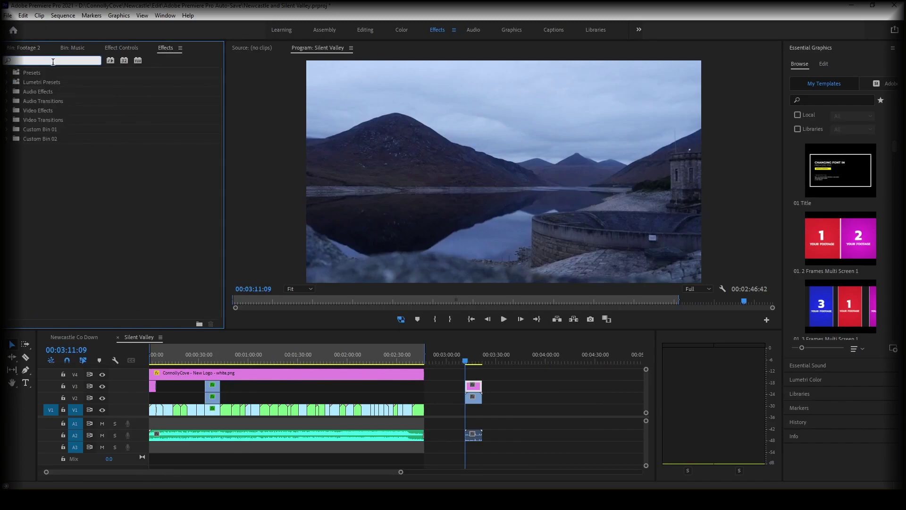
pyautogui.write('cirvc')
pyautogui.press('BackSpace')
pyautogui.write('circl')
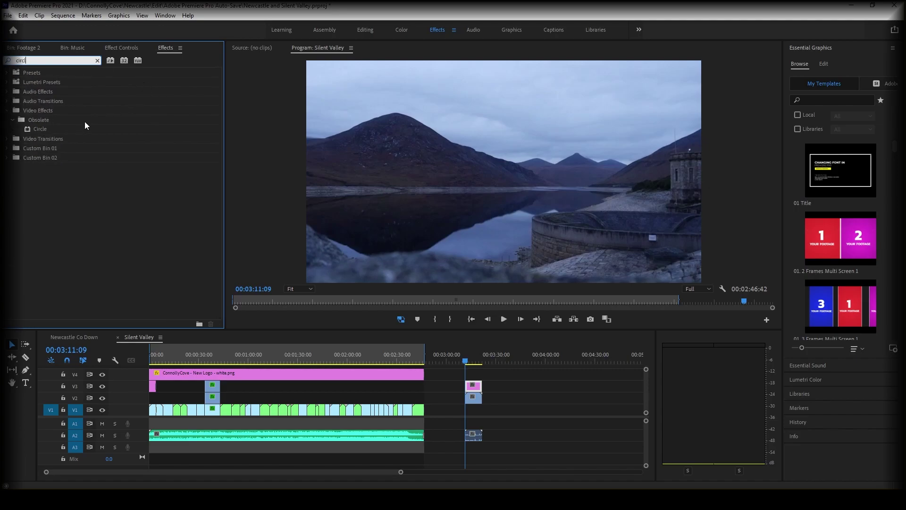
pyautogui.click(82, 128)
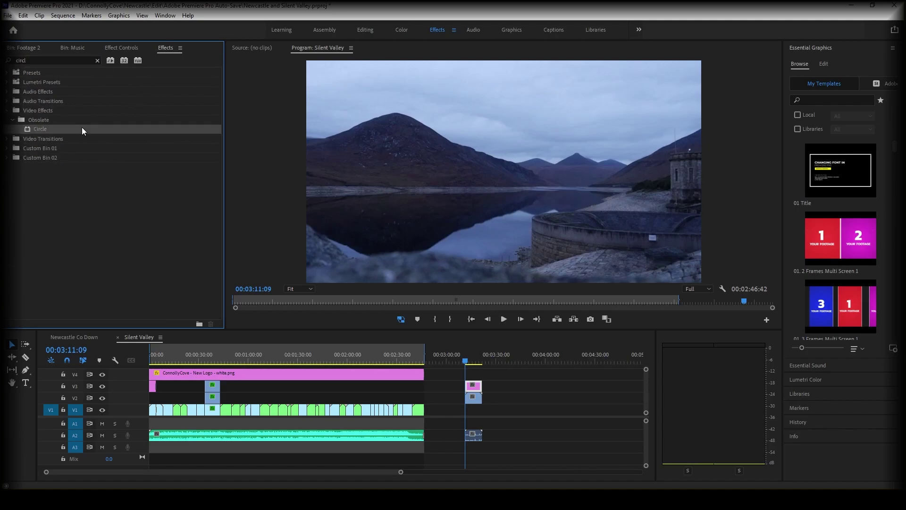
pyautogui.moveTo(40, 131); pyautogui.dragTo(475, 386)
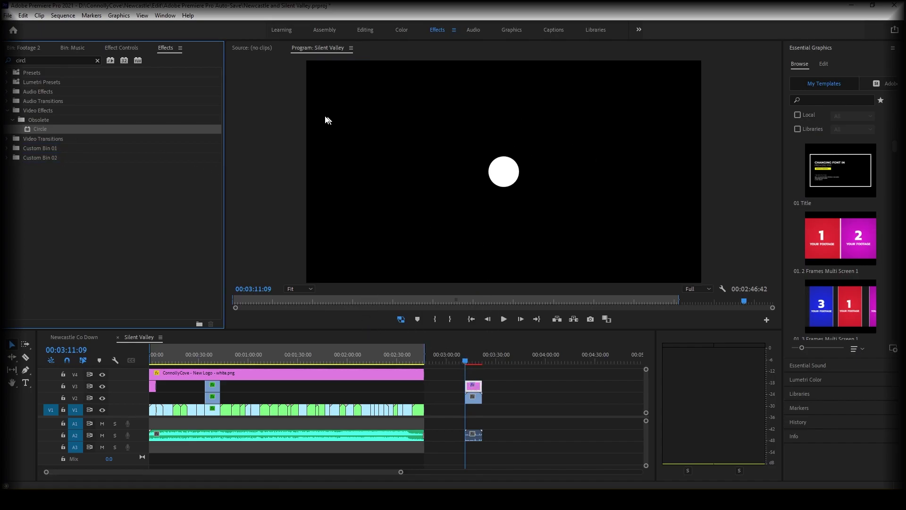
# Set the adjustment layer's Circle effect blending mode to Stencil Alpha.
pyautogui.click(477, 388)
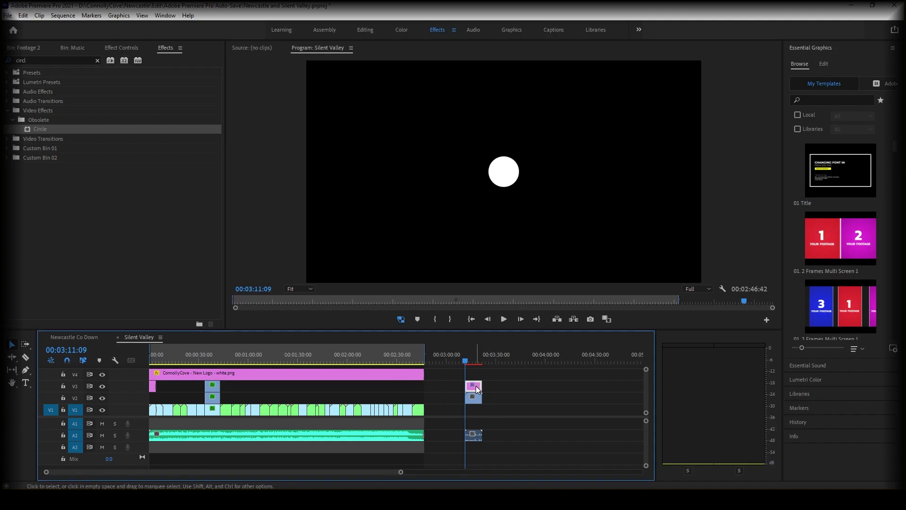
pyautogui.click(127, 48)
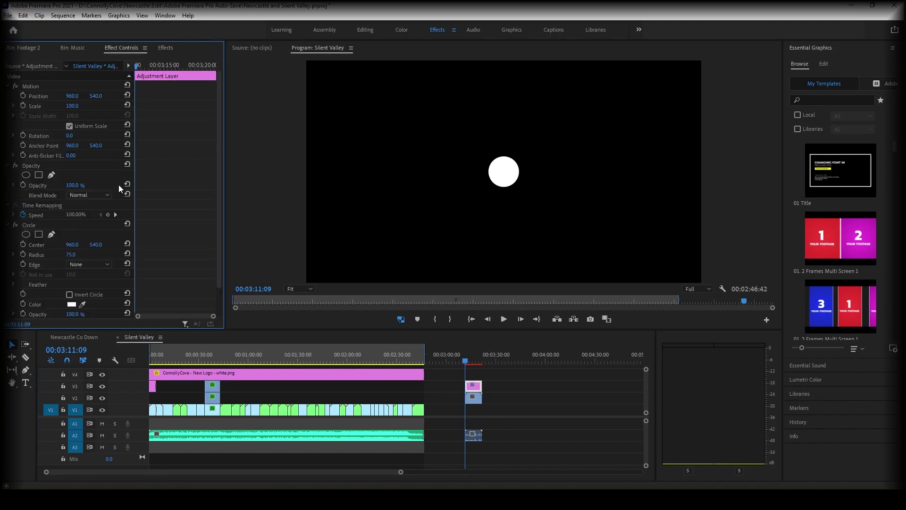
pyautogui.scroll(-2, 80, 154)
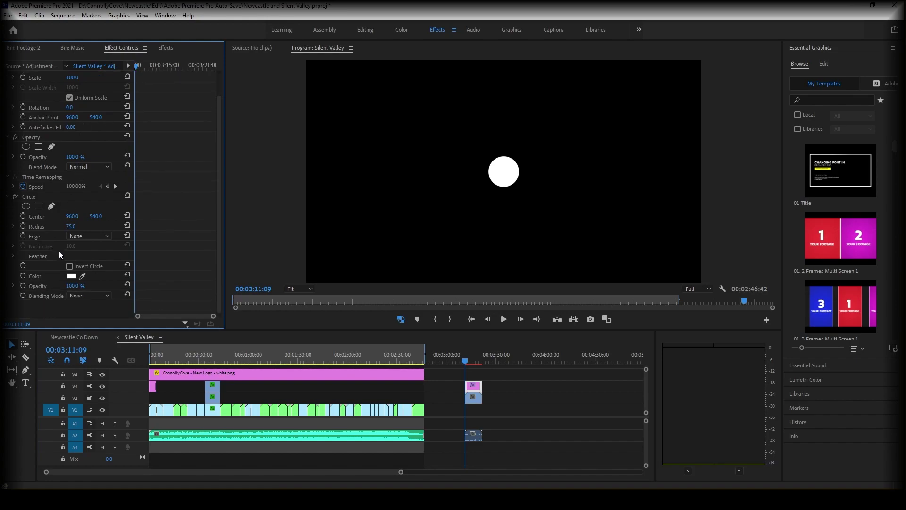
pyautogui.click(104, 297)
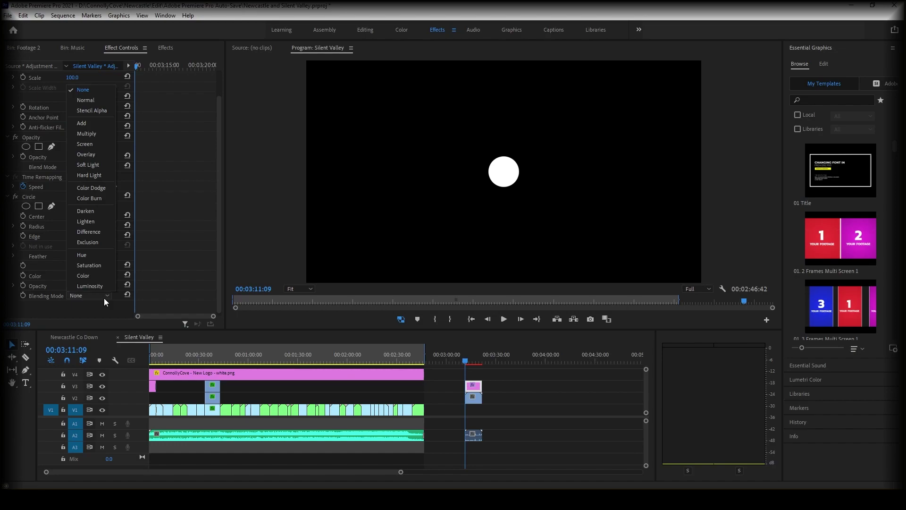
pyautogui.click(97, 111)
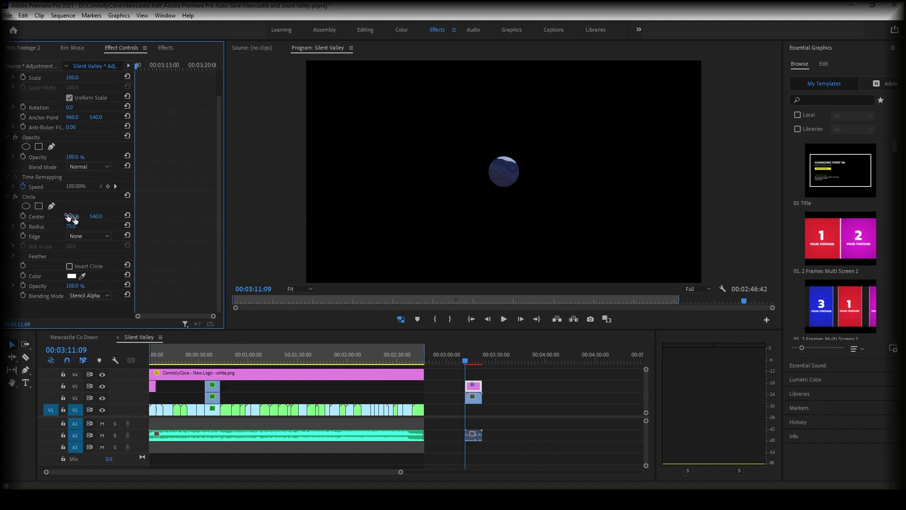
# Nudge the circle's centre left, set radius 827 and feather its outer edge to 286.
pyautogui.moveTo(72, 217); pyautogui.dragTo(215, 226)
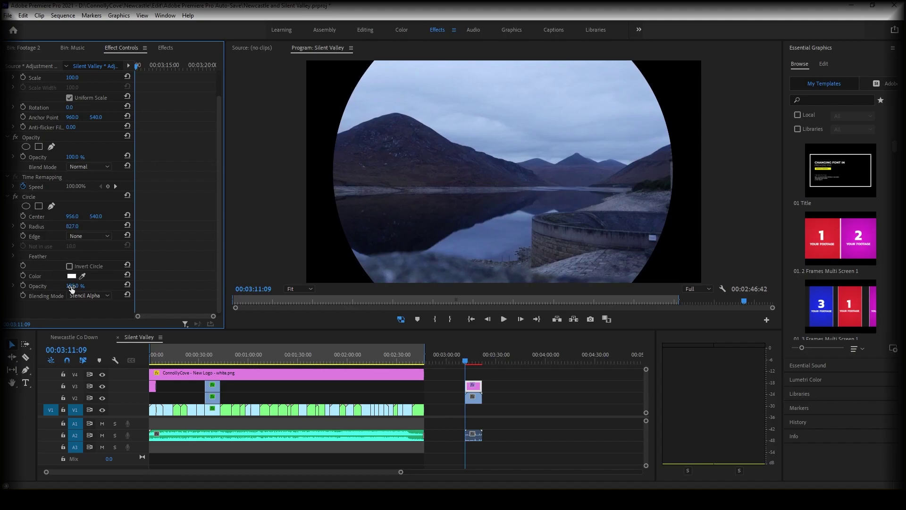
pyautogui.click(13, 256)
pyautogui.moveTo(70, 269); pyautogui.dragTo(137, 268)
pyautogui.moveTo(73, 266); pyautogui.dragTo(72, 266)
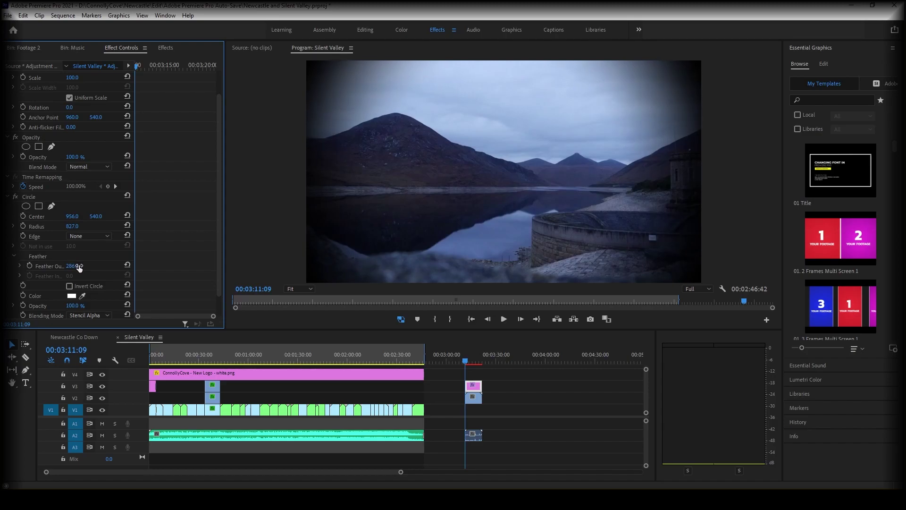
pyautogui.scroll(-1, 89, 296)
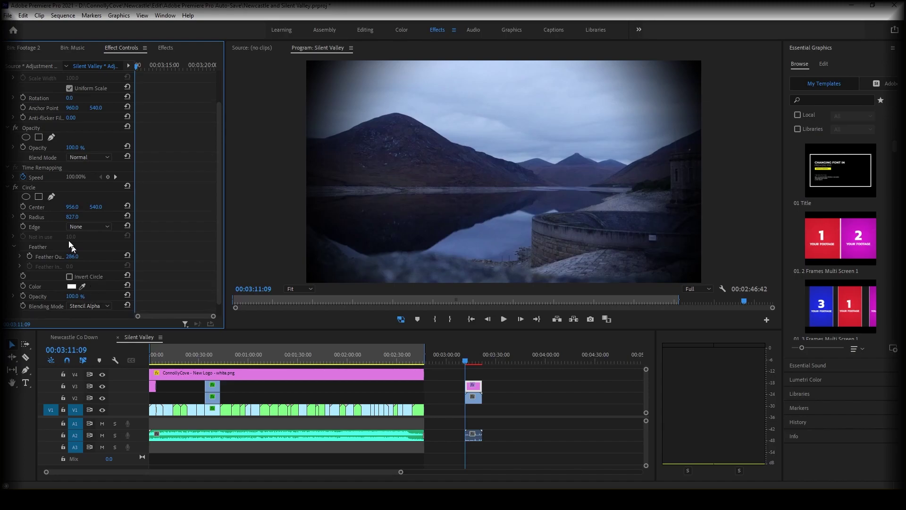